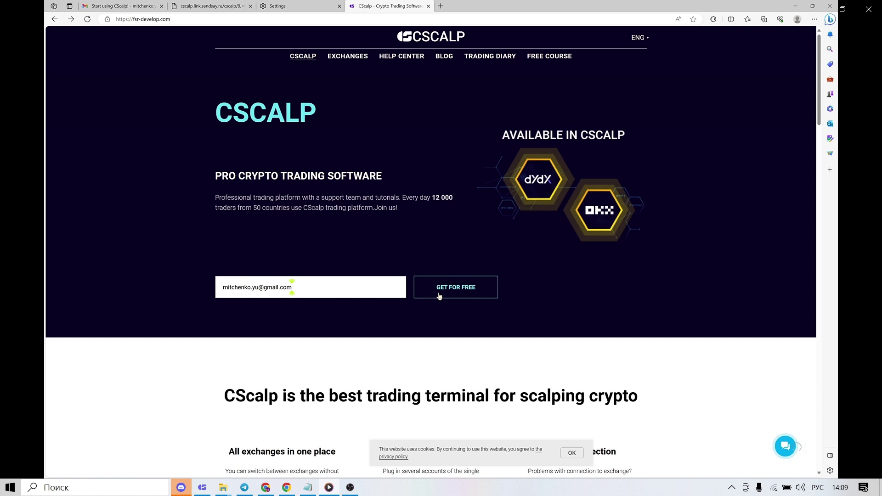
Submit the e-mail for the free CScalp download, pass the robot check, then go to Gmail
click(438, 295)
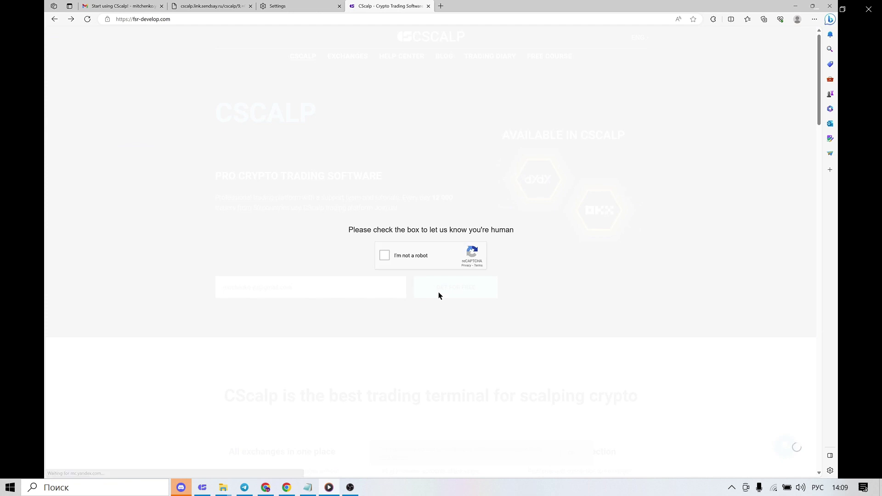
click(387, 255)
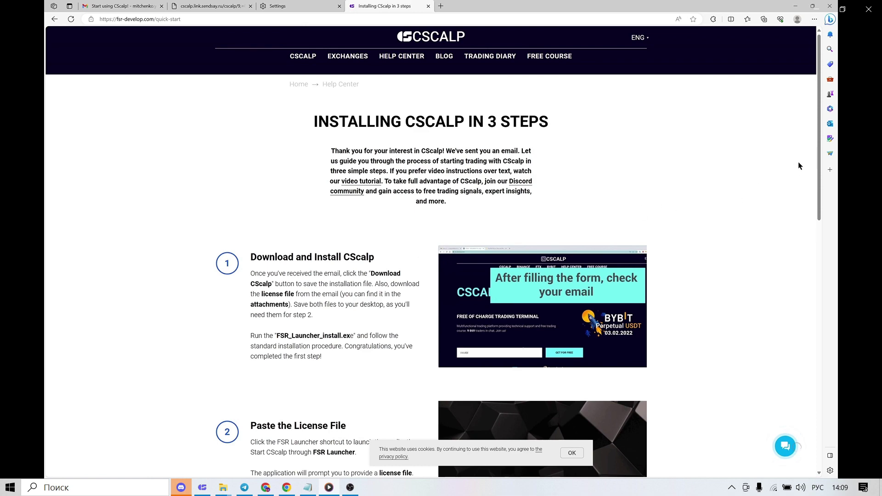
scroll(822, 179, down, 2)
scroll(822, 179, down, 5)
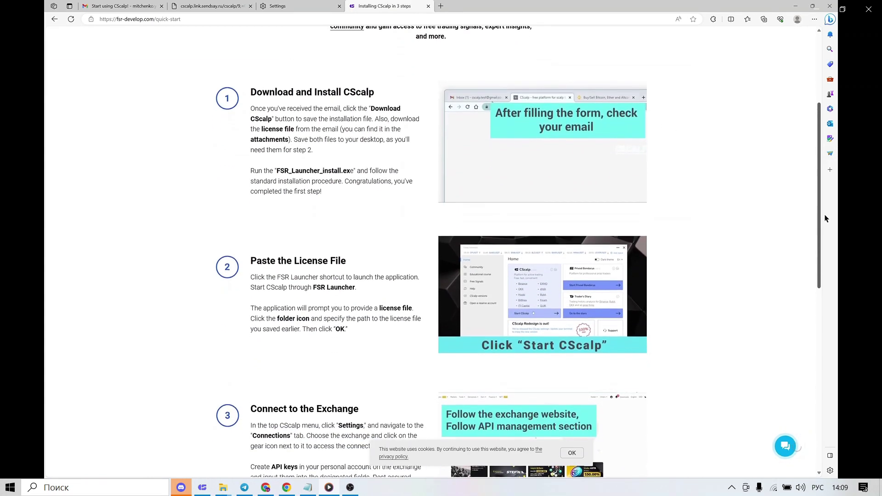
click(120, 6)
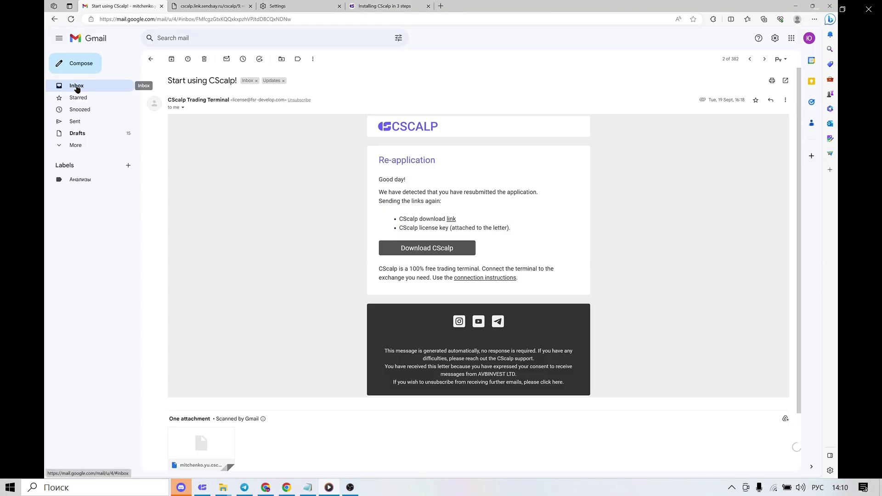
Open the 'Start using CScalp!' e-mail and download setup_for_launcher (3).exe
click(76, 86)
click(176, 111)
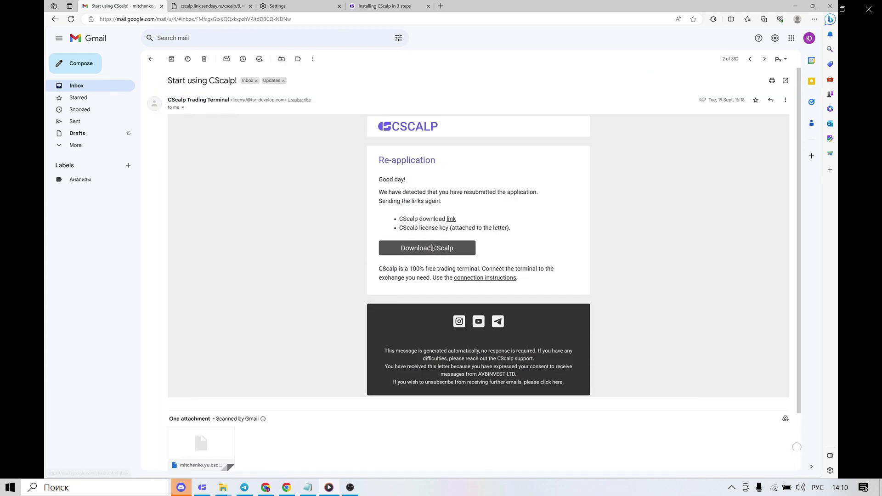
click(77, 88)
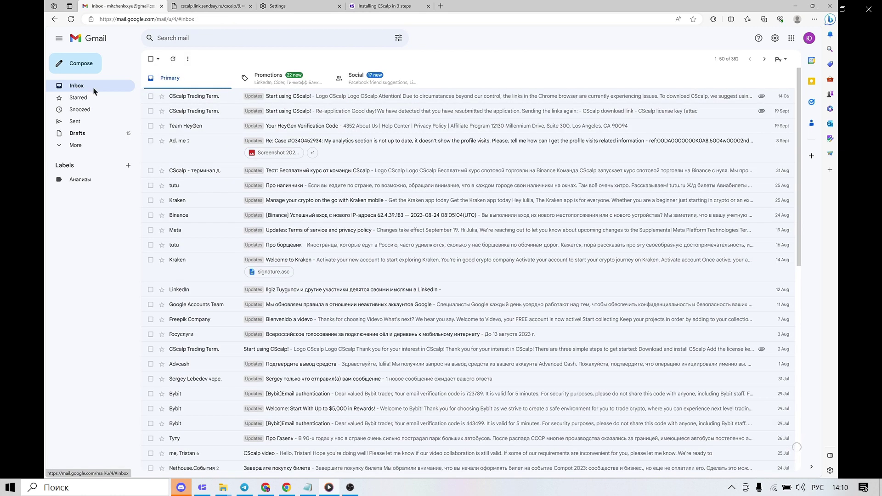
click(177, 112)
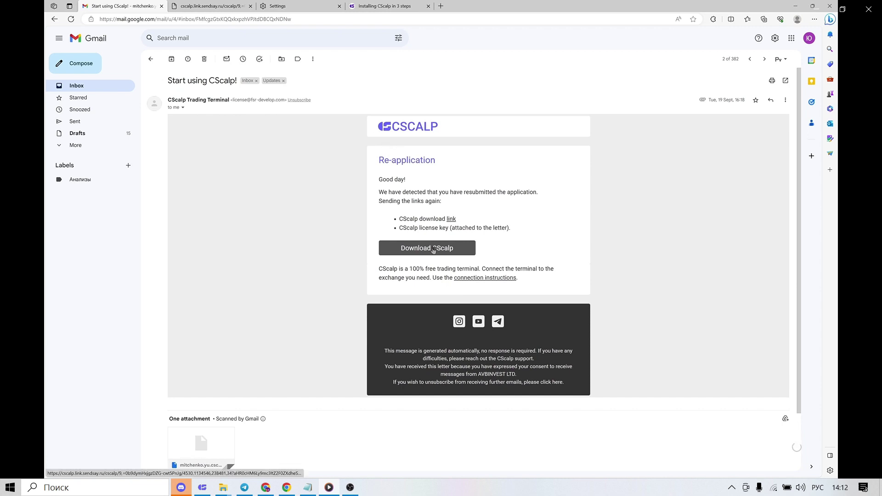
click(431, 248)
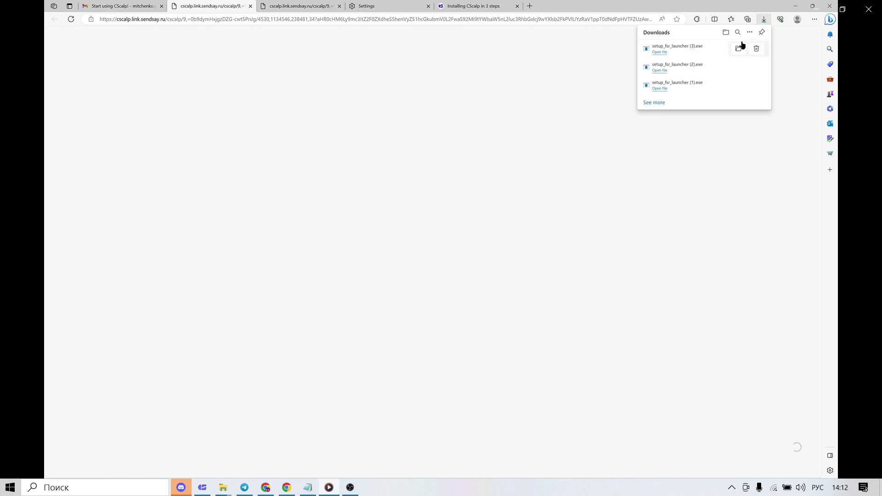
Run setup_for_launcher (3).exe in English, accept the license and keep the existing install folder
click(680, 48)
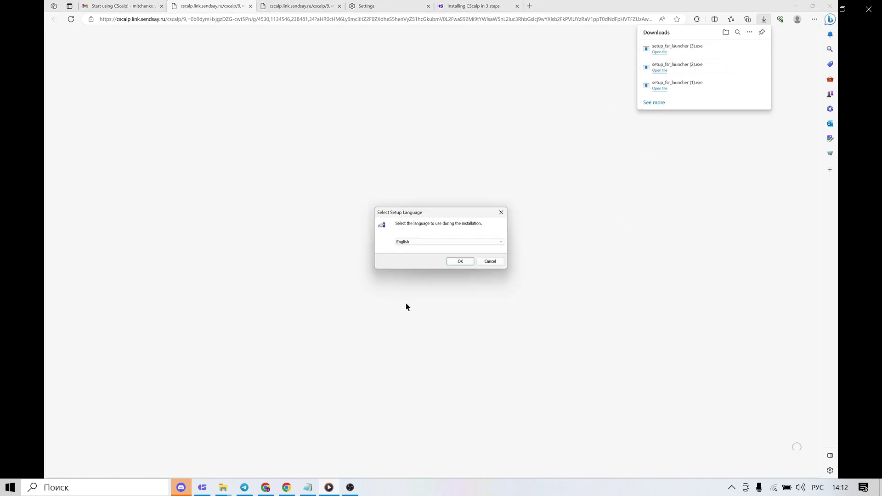
click(459, 261)
click(347, 290)
click(502, 313)
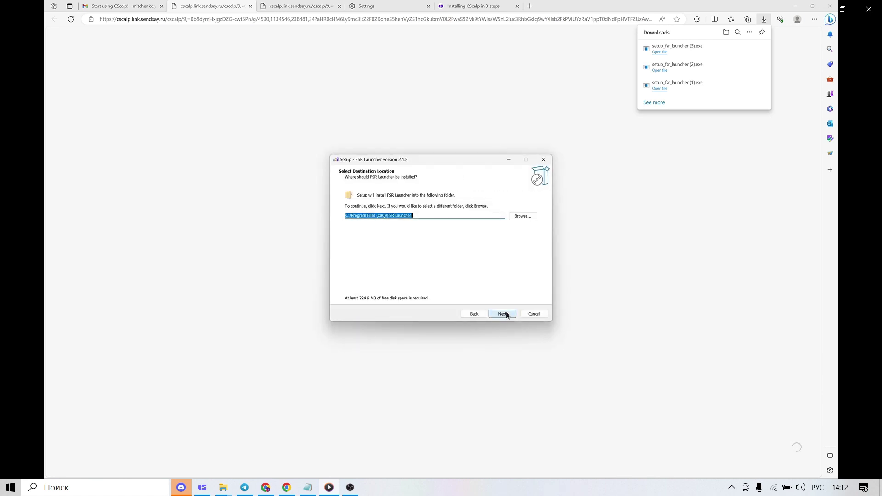
click(506, 314)
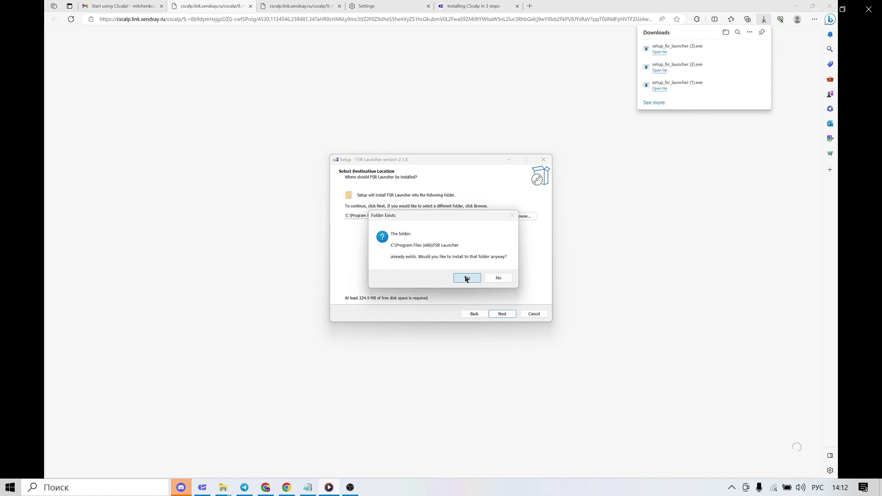
click(466, 277)
Keep the desktop shortcut, install FSR Launcher 2.1.8, dismiss the Visual C++ error and finish
click(502, 313)
click(359, 218)
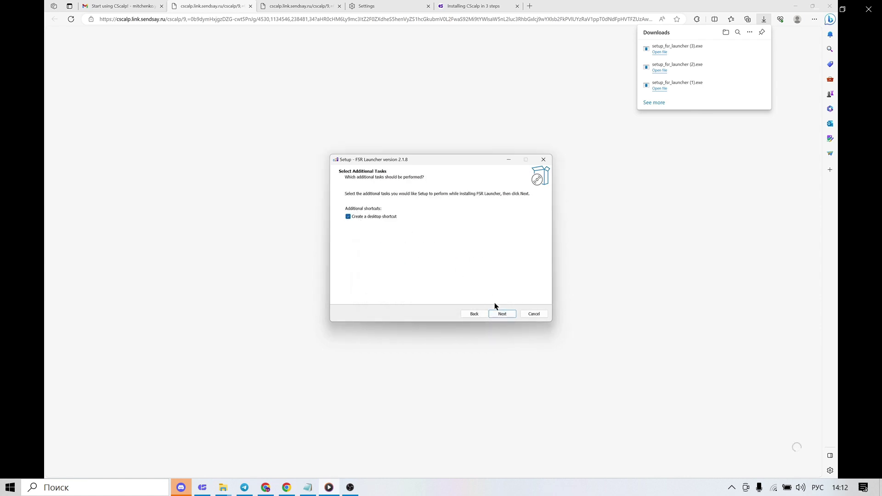
click(503, 314)
click(503, 313)
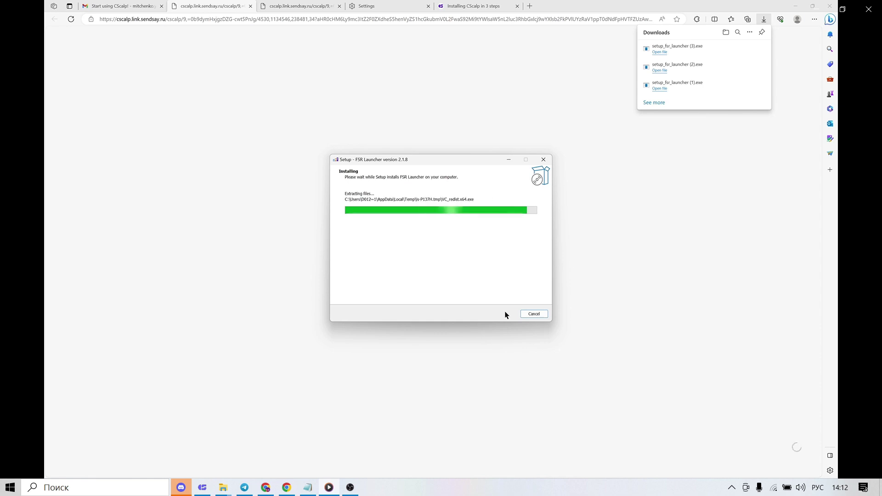
click(421, 274)
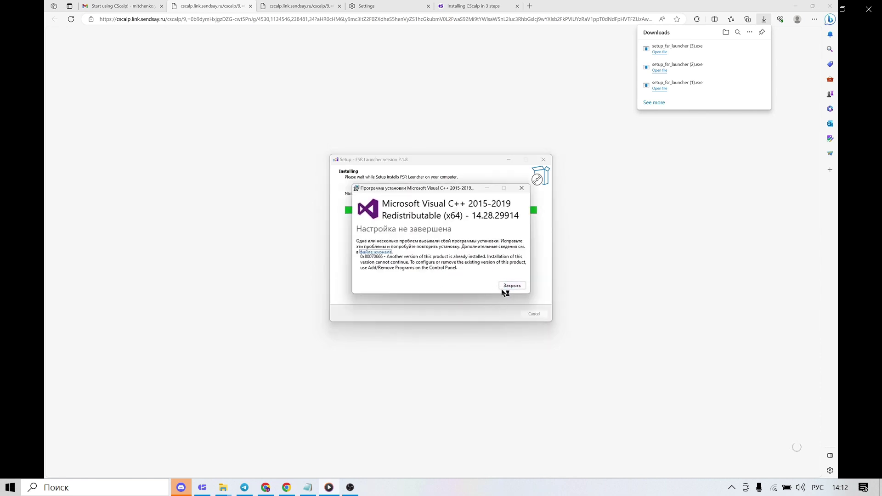
click(512, 285)
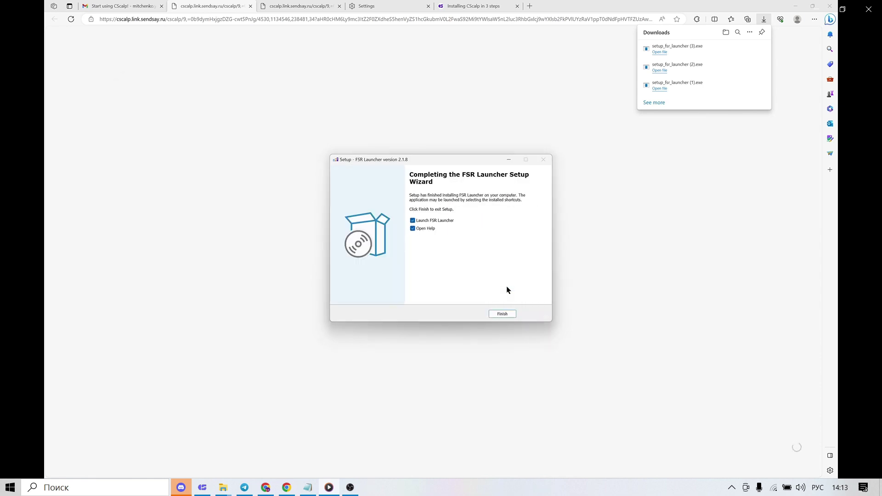
click(507, 313)
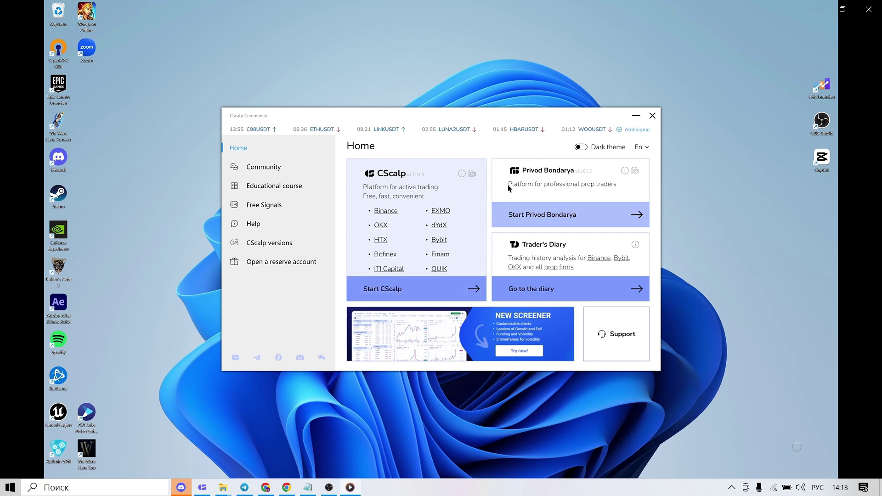
View the ETHUSDT signal, then the Community, Educational course, Free Signals and Help pages
click(311, 131)
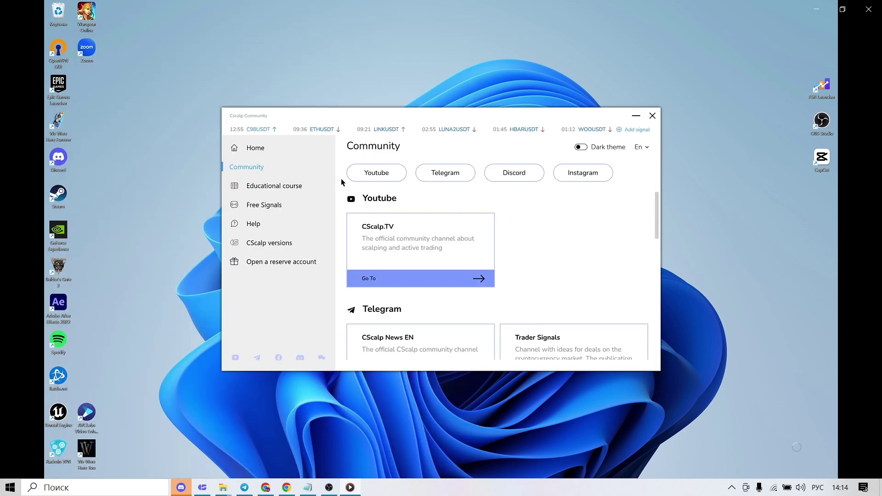
click(395, 175)
drag(657, 205, 657, 324)
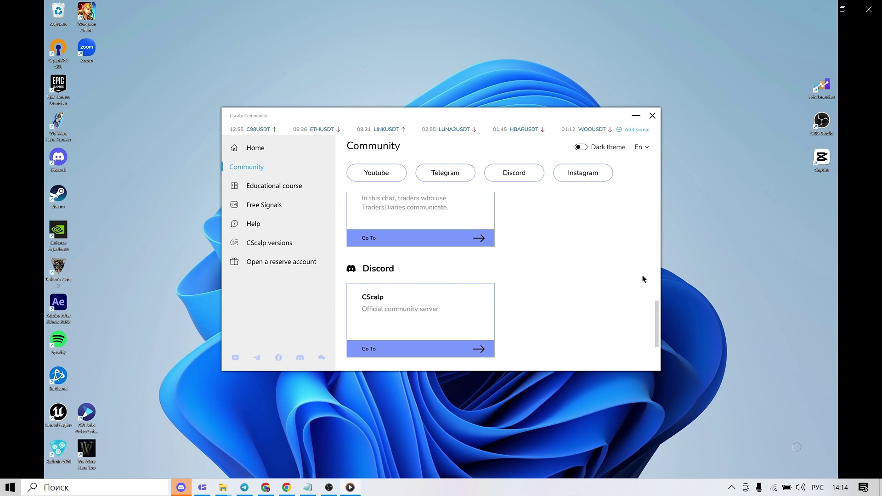
click(285, 187)
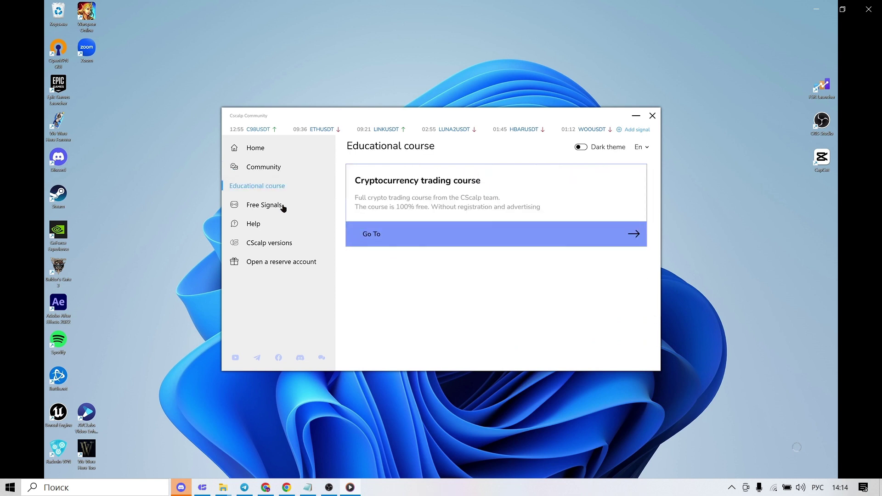
click(282, 207)
click(280, 225)
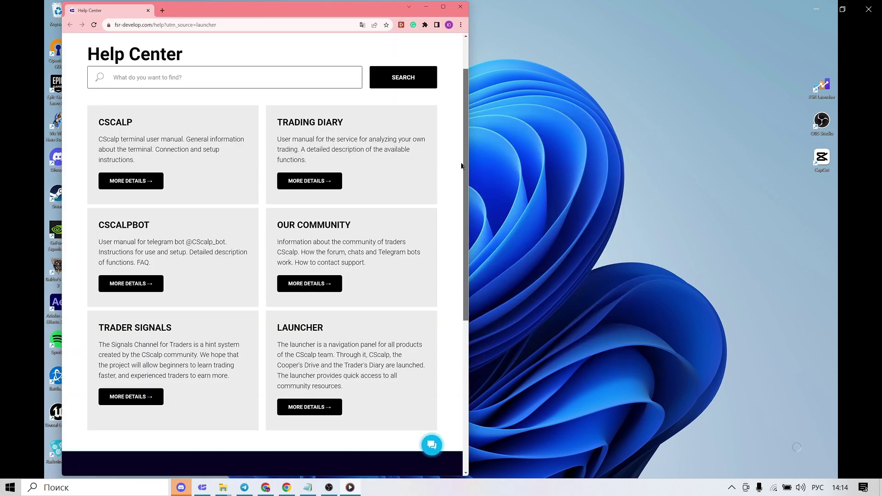
Look through the Help Center, CScalp versions and Open a reserve account pages, then go Home
scroll(461, 166, up, 1)
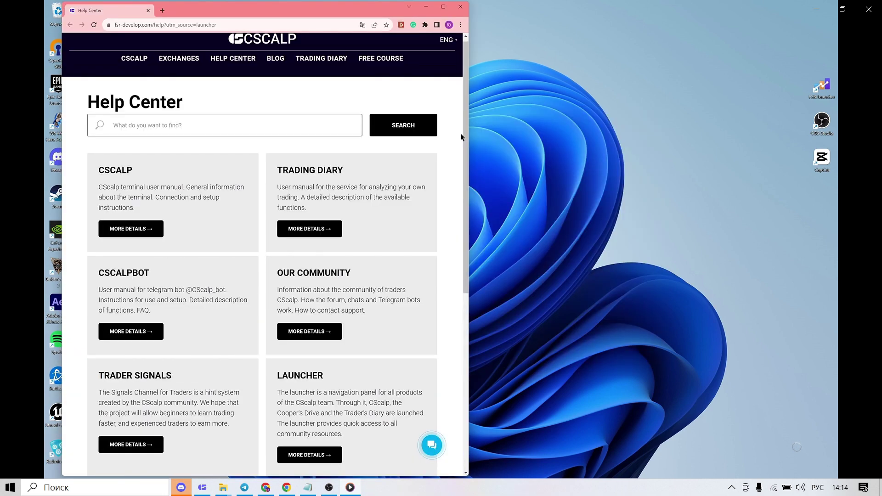
scroll(461, 152, down, 1)
scroll(461, 166, up, 1)
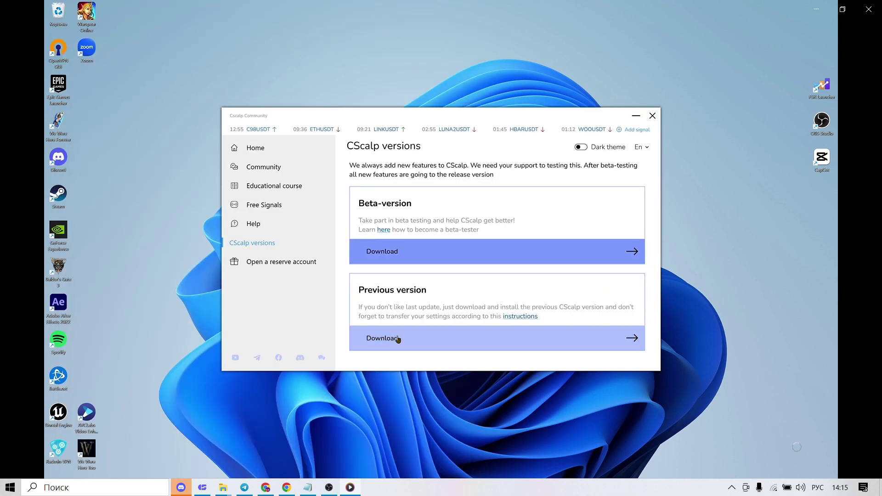
click(307, 262)
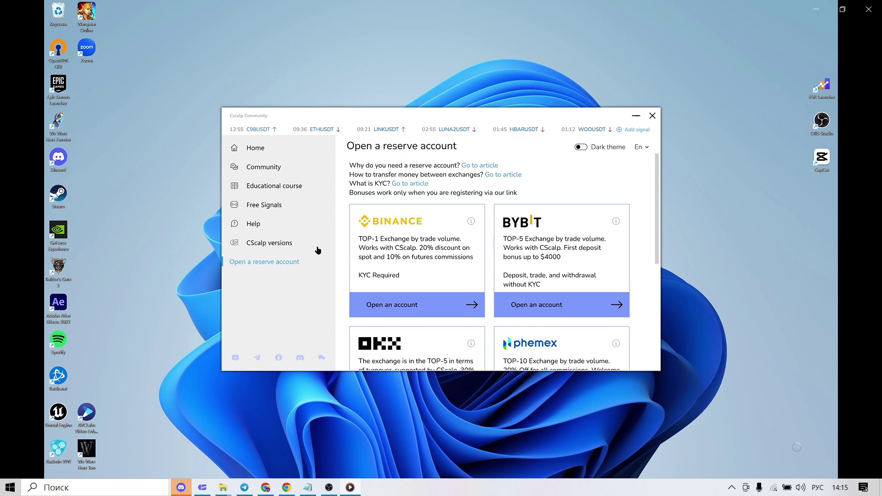
scroll(655, 251, down, 5)
scroll(655, 251, up, 5)
click(310, 148)
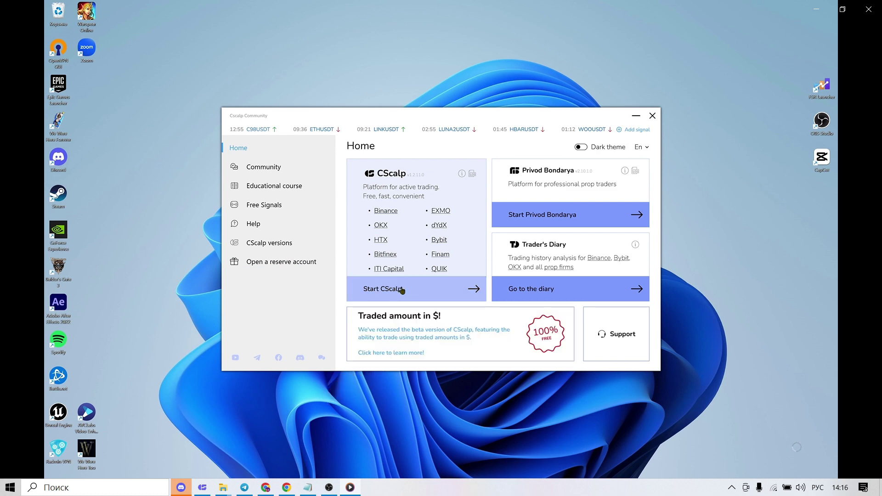
Start CScalp and load the license file from Downloads
click(400, 289)
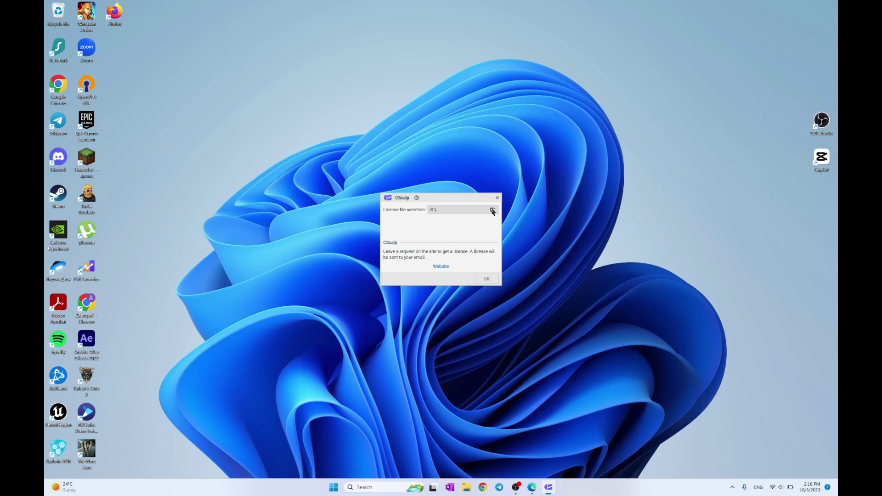
click(492, 210)
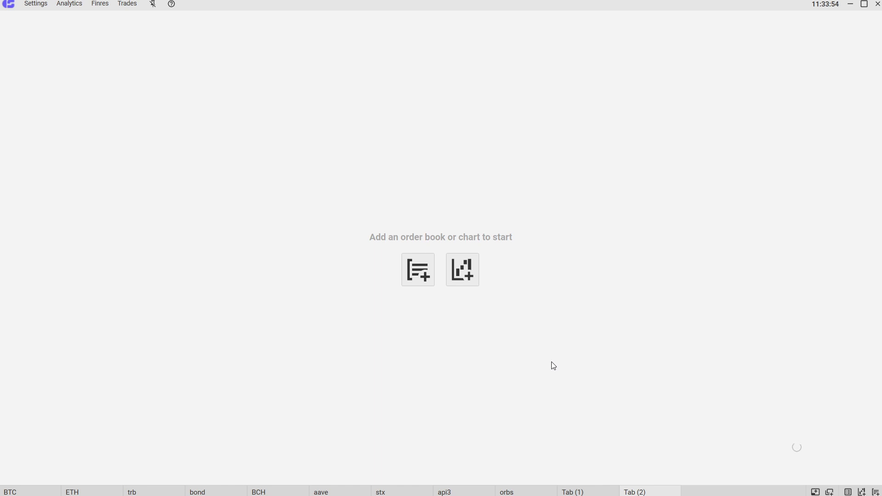
Switch to Binance and open the API Management page from the account menu
key(alt+Tab)
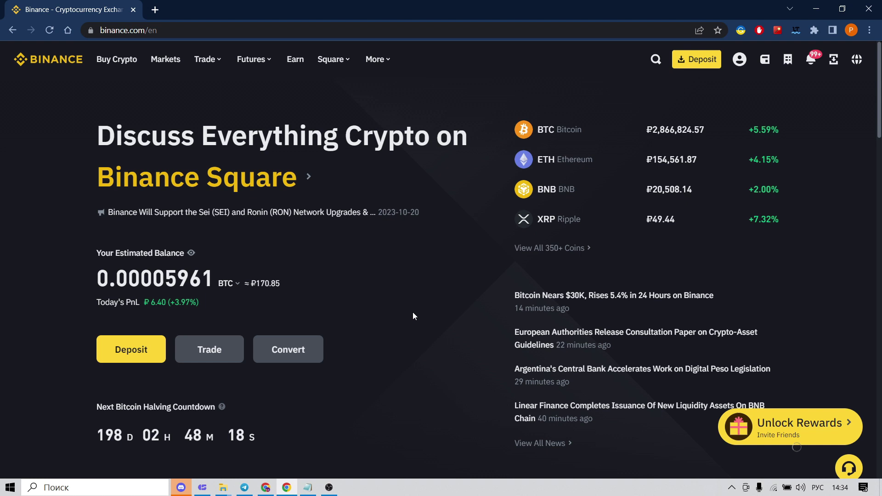
mouse_move(739, 60)
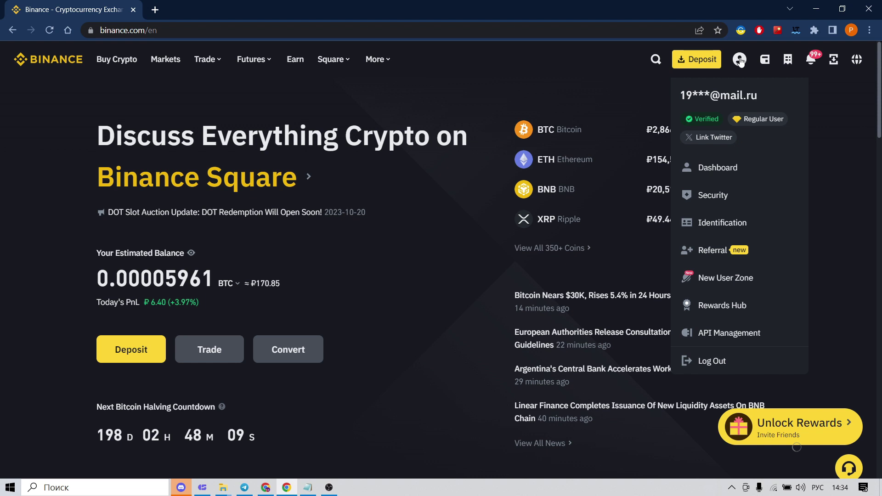
click(729, 332)
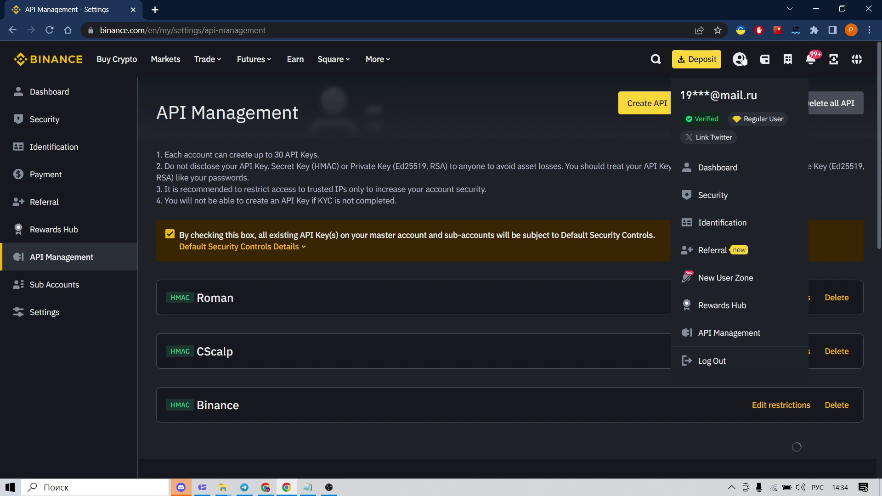
click(710, 203)
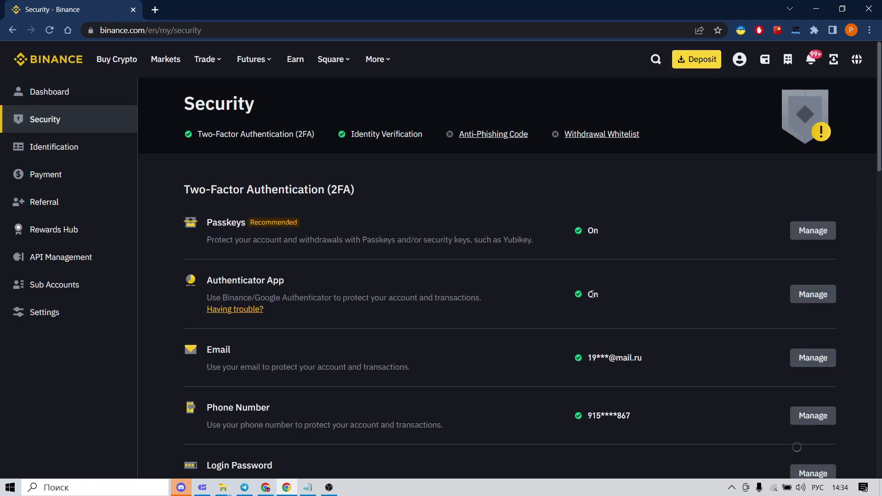
key(alt+Left)
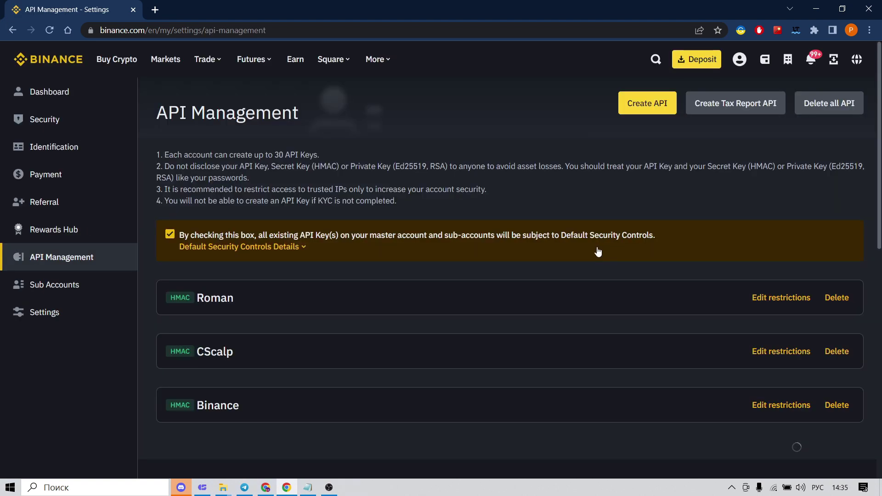
Create a system-generated API key labelled 'NEW' and verify it with the authenticator app
click(651, 104)
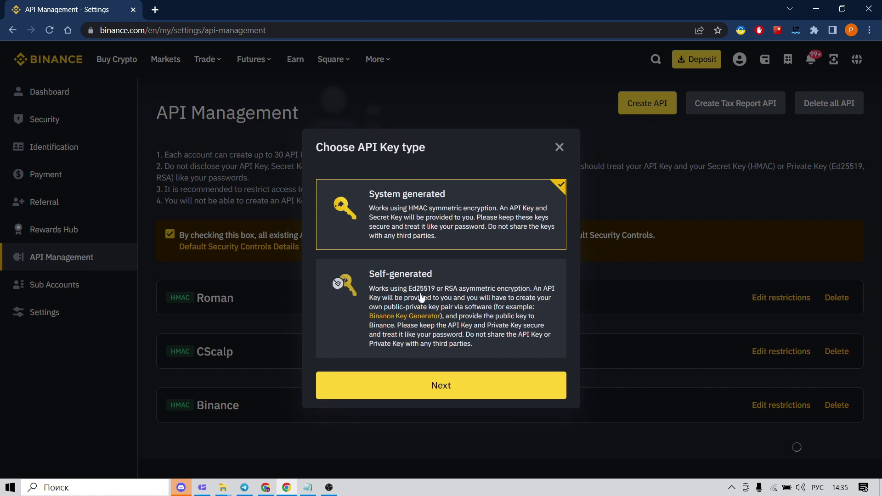
click(448, 385)
key(alt+shift)
text(NEW)
click(498, 305)
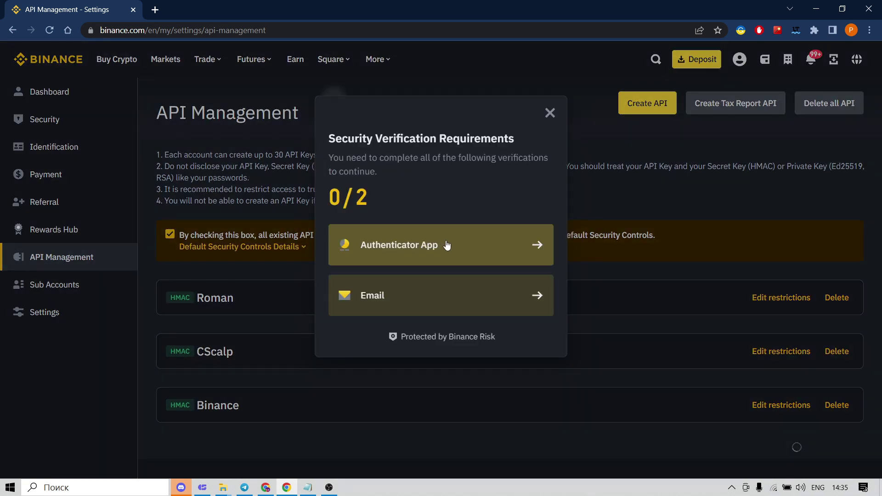
click(452, 244)
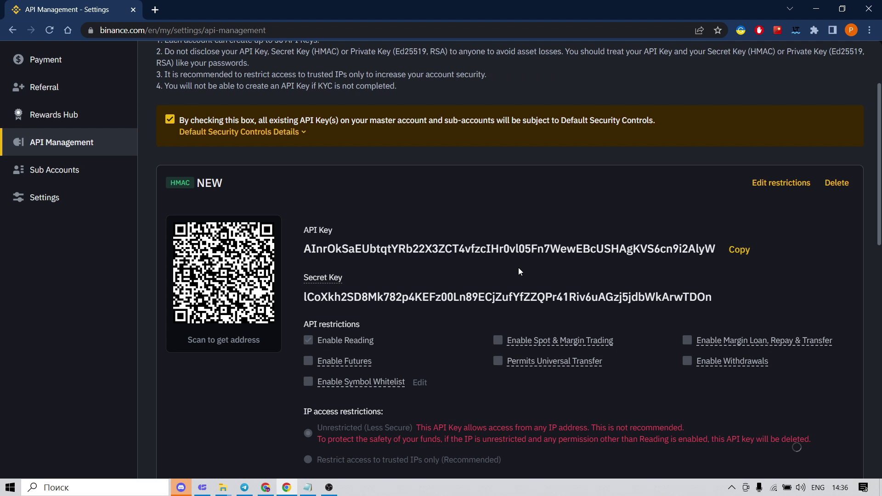
Edit the NEW key's restrictions to enable Spot & Margin and Futures trading, keeping IP access unrestricted
scroll(518, 267, down, 1)
scroll(519, 270, down, 2)
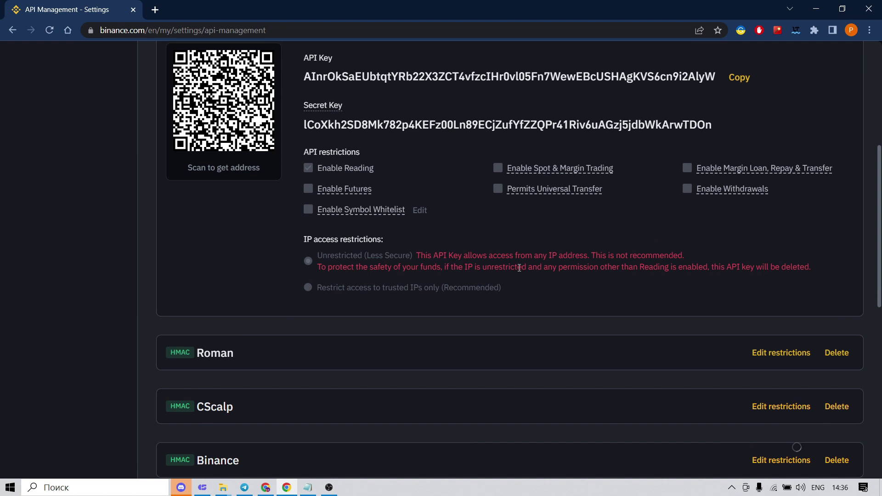
scroll(519, 268, up, 2)
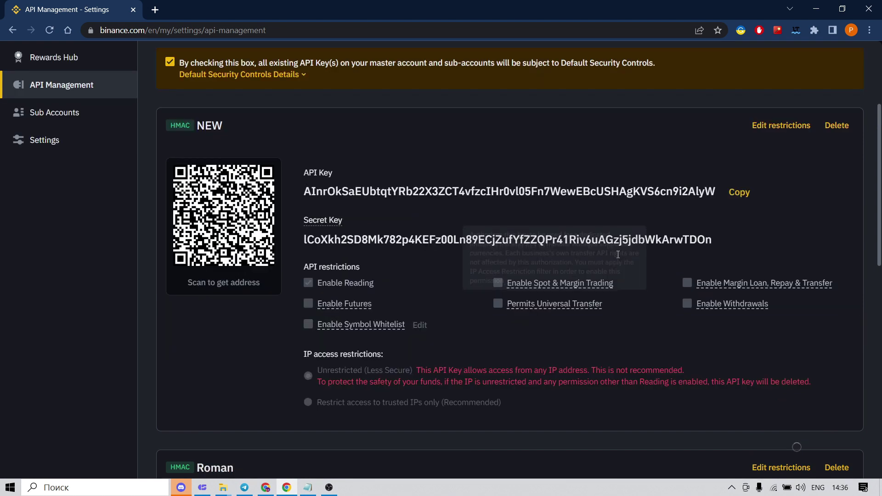
click(791, 127)
scroll(332, 352, down, 1)
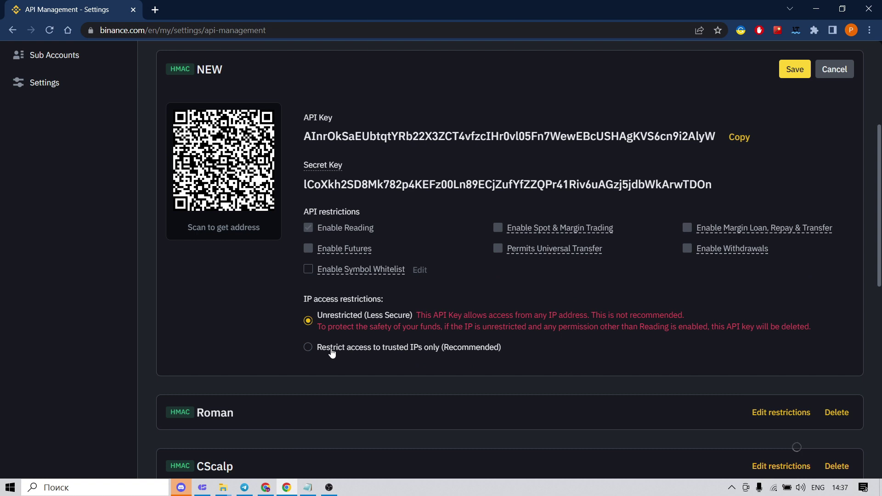
click(332, 350)
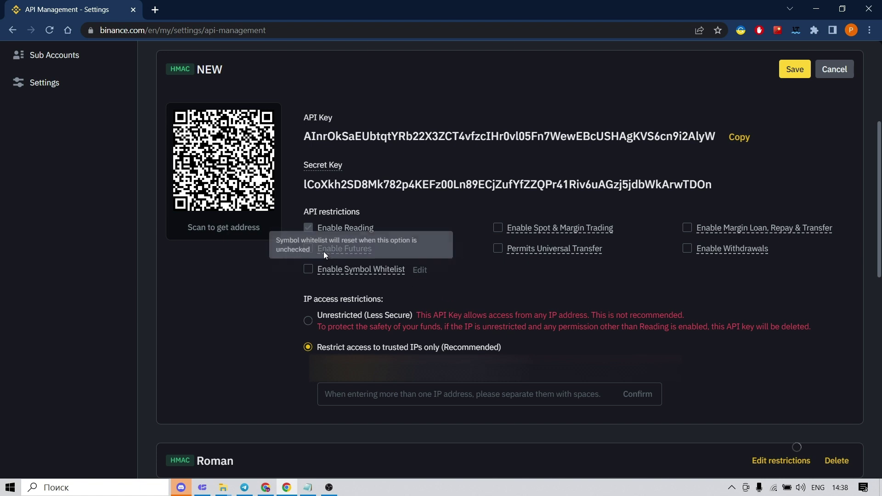
click(308, 248)
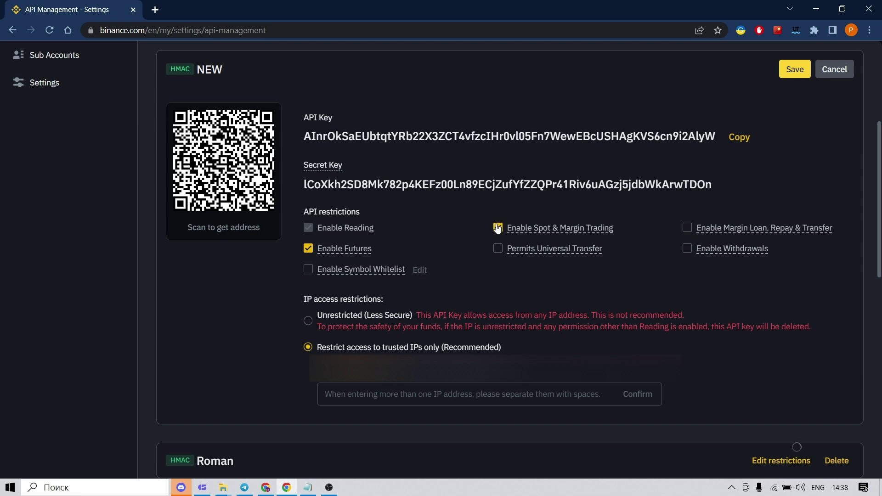
click(310, 321)
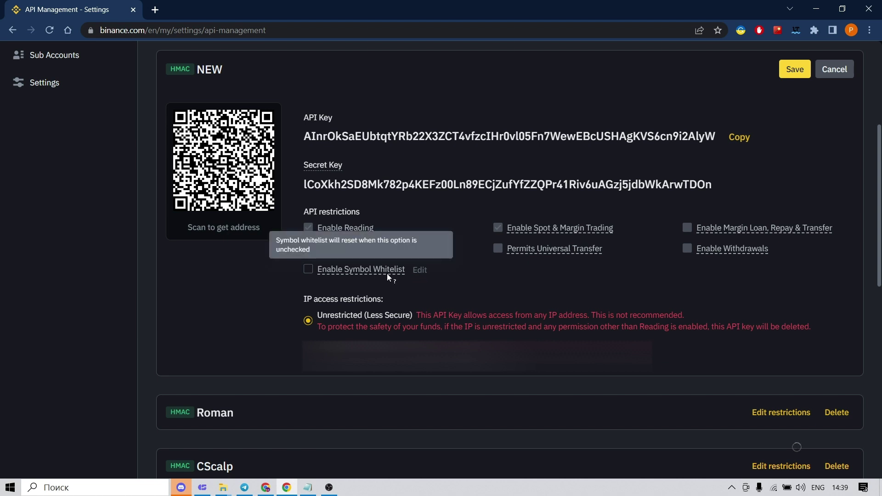
Save the NEW key's permissions, complete verification and switch to CScalp
click(794, 70)
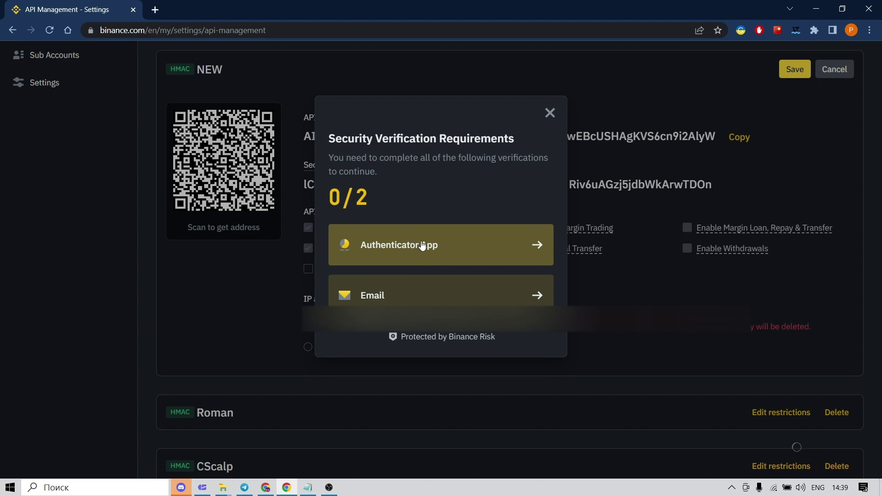
click(578, 269)
scroll(585, 271, down, 4)
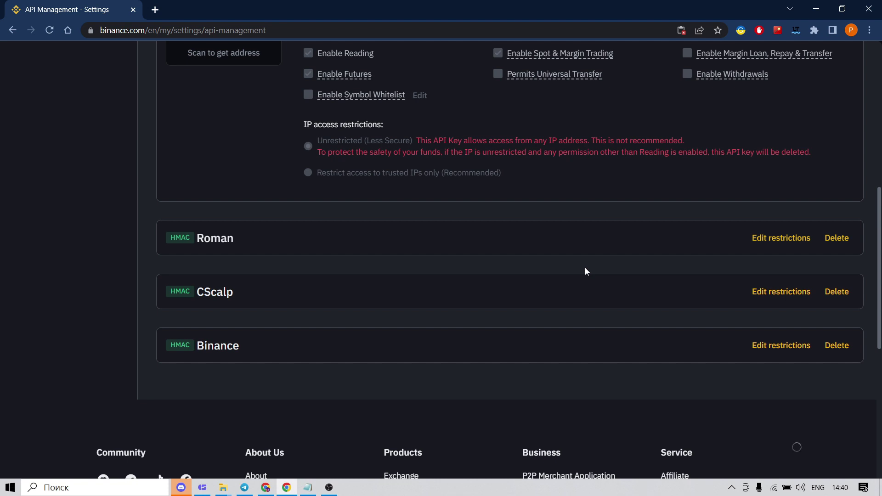
key(alt+Tab)
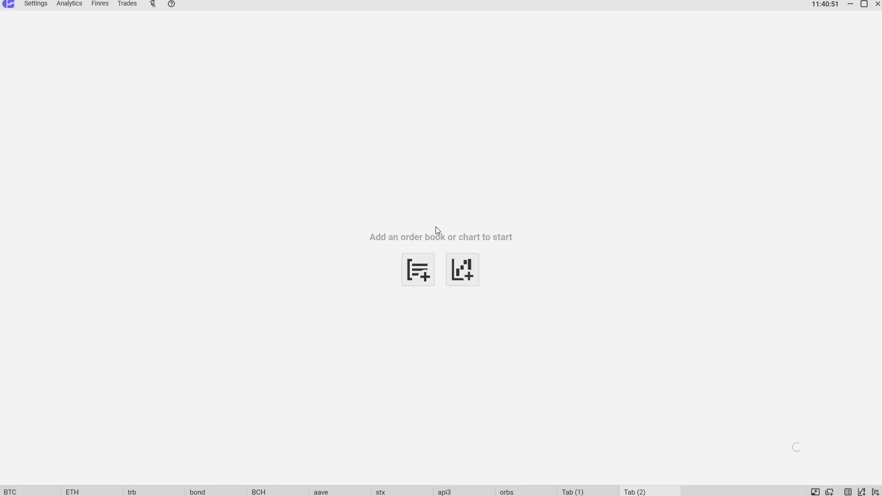
In Settings > Connections, disconnect Binance: Spot and review its API key settings
click(40, 8)
click(48, 23)
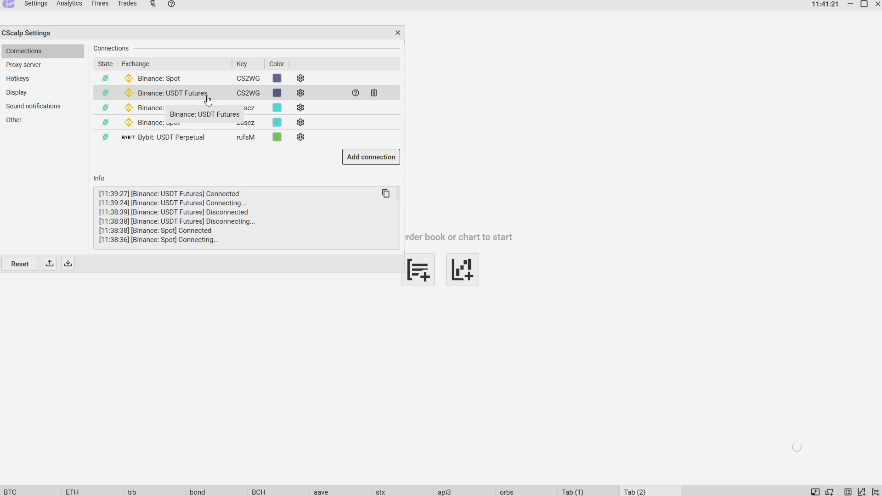
click(105, 78)
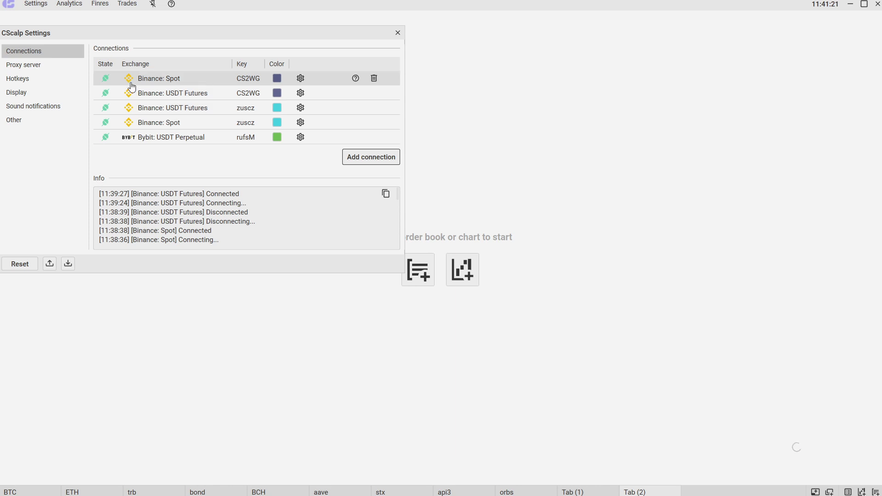
click(301, 79)
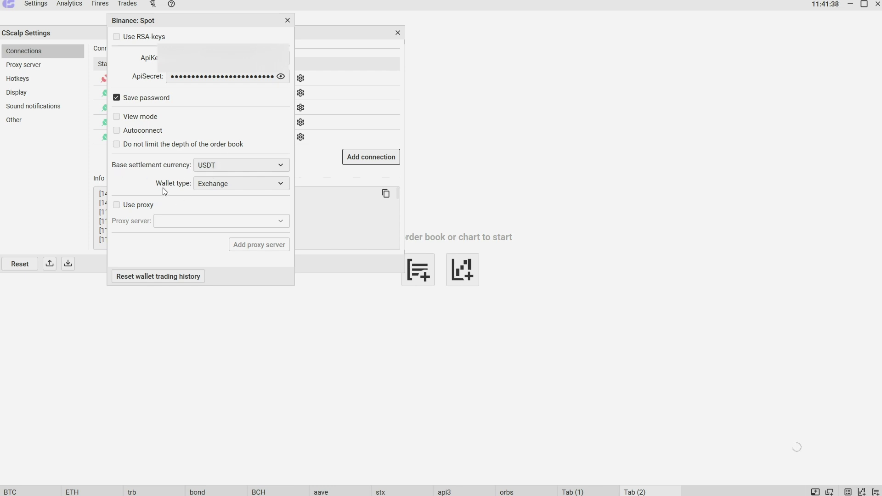
click(288, 21)
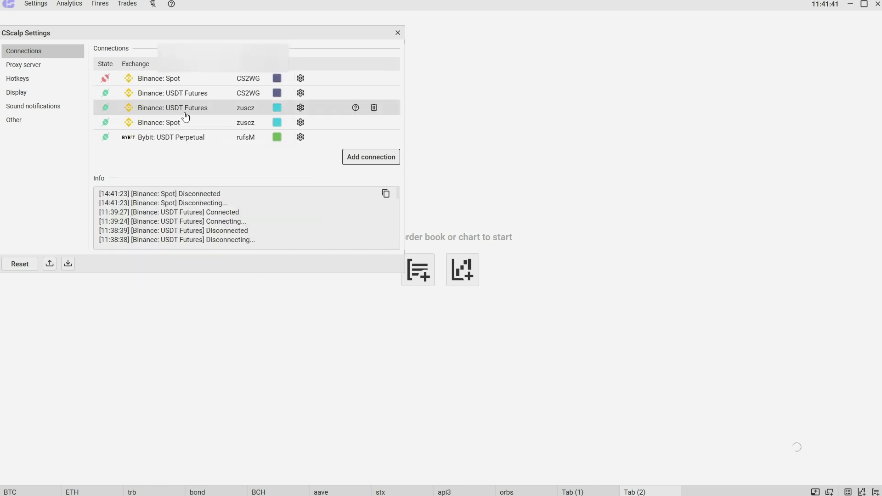
Reconnect Binance: Spot, close Settings and add the Tab (2) workspace
click(105, 81)
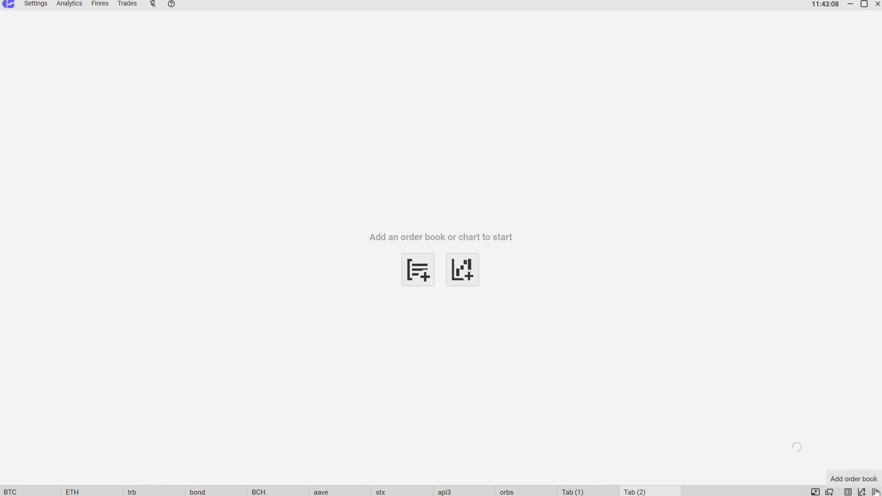
click(817, 492)
Fill Tab (3) with two TRBUSDT order books, from Binance Spot and USDT Futures
click(417, 270)
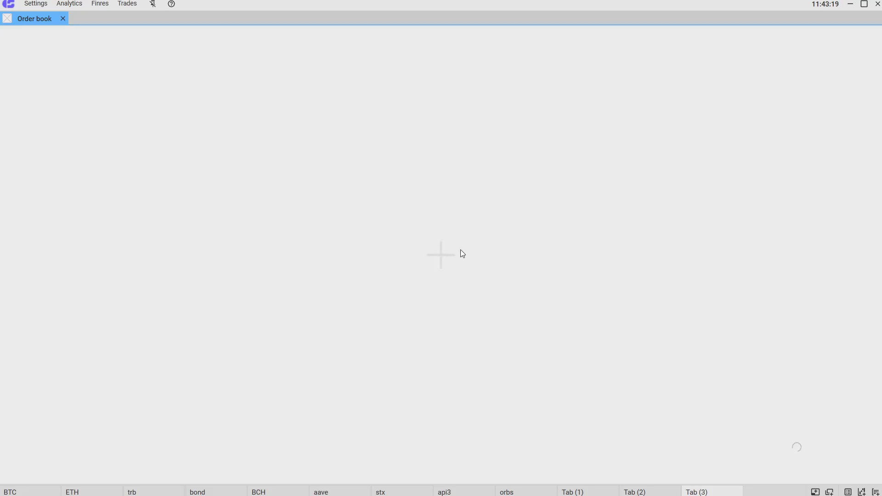
click(439, 255)
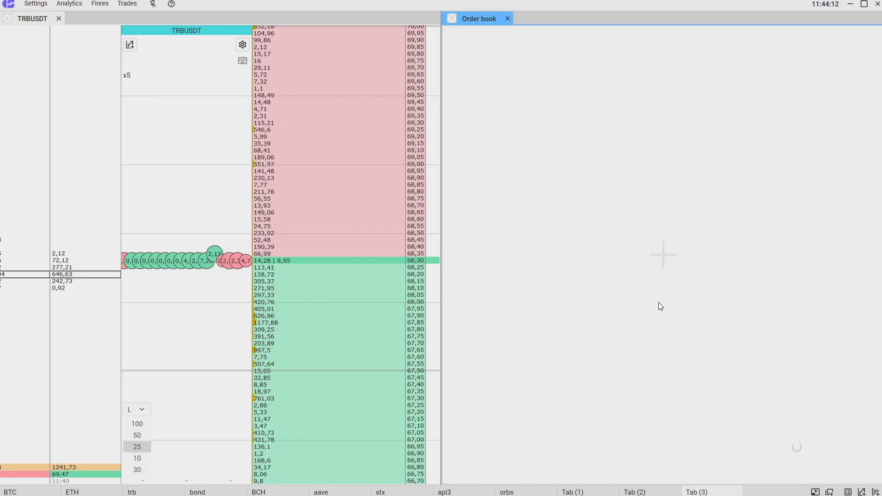
click(673, 251)
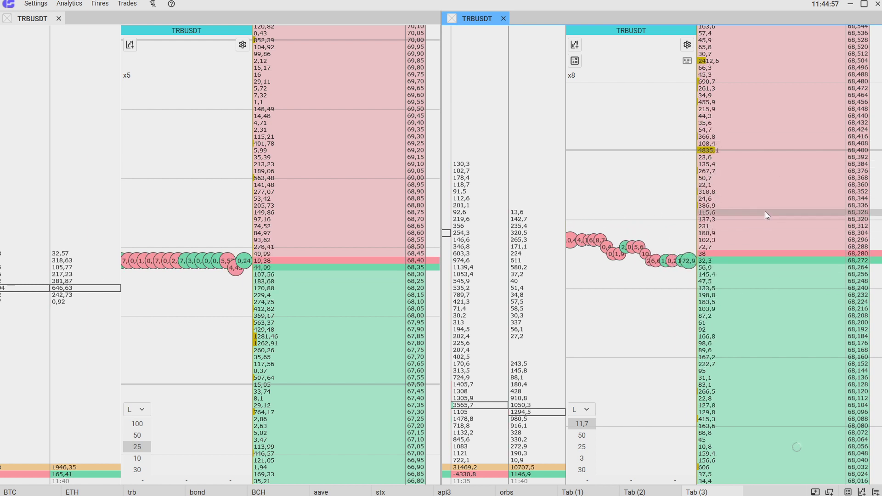
Dock a TRBUSDT 5m chart below the order books, then switch via the bond tab to BCH
click(575, 45)
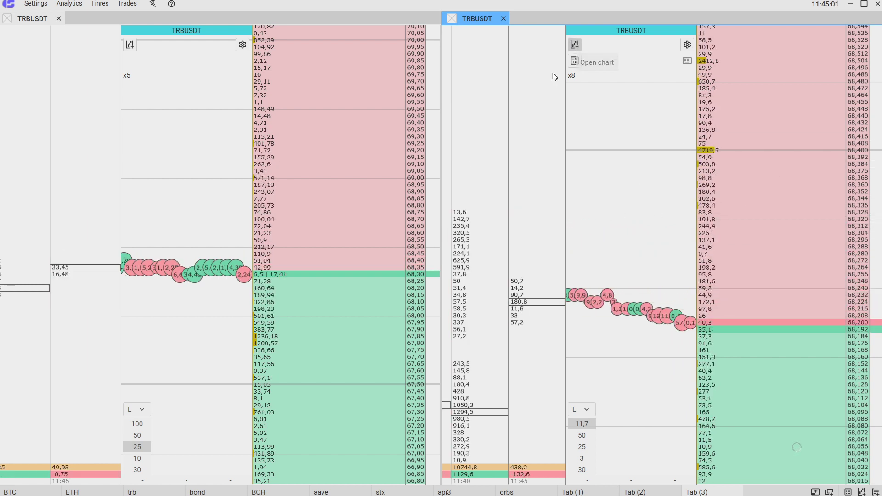
drag(168, 66, 657, 276)
drag(635, 249, 640, 357)
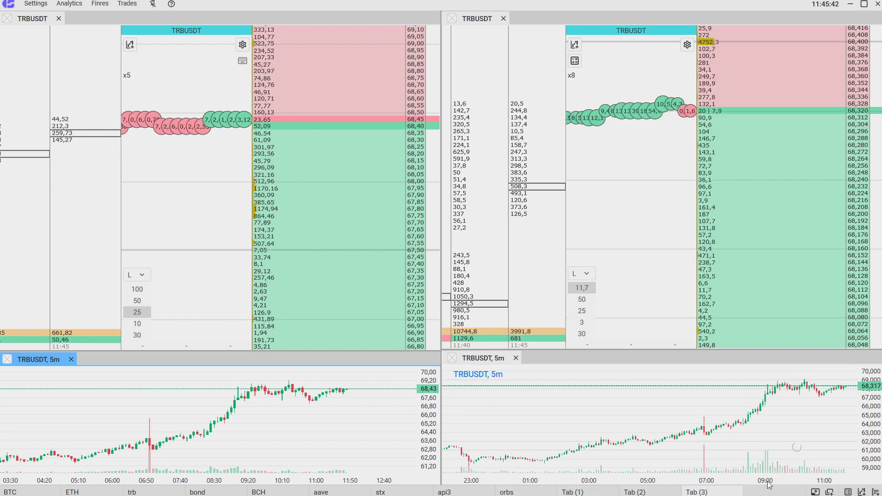
click(223, 491)
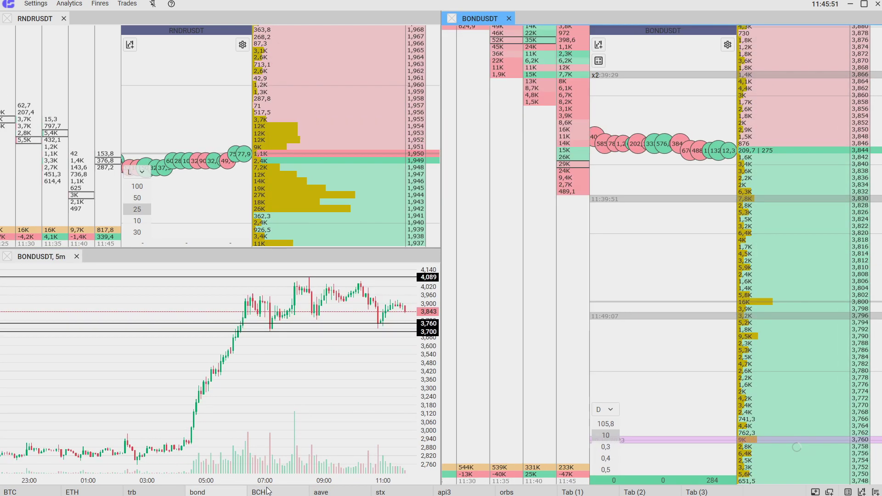
click(260, 491)
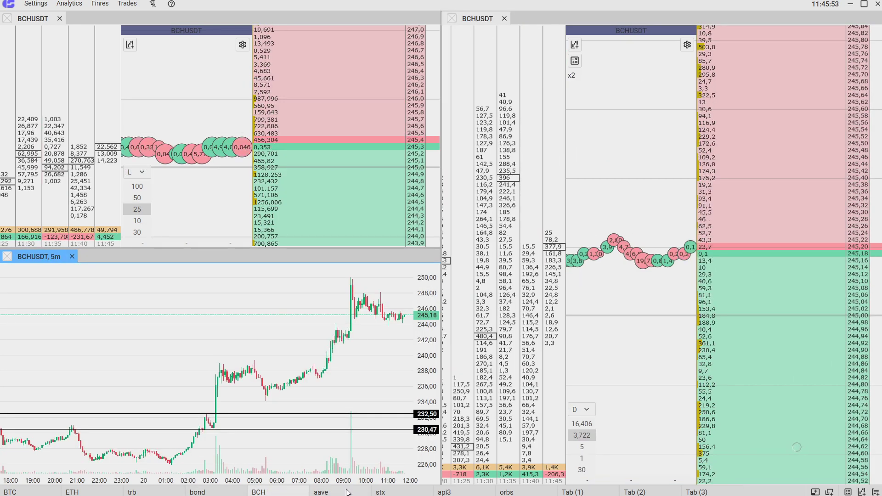